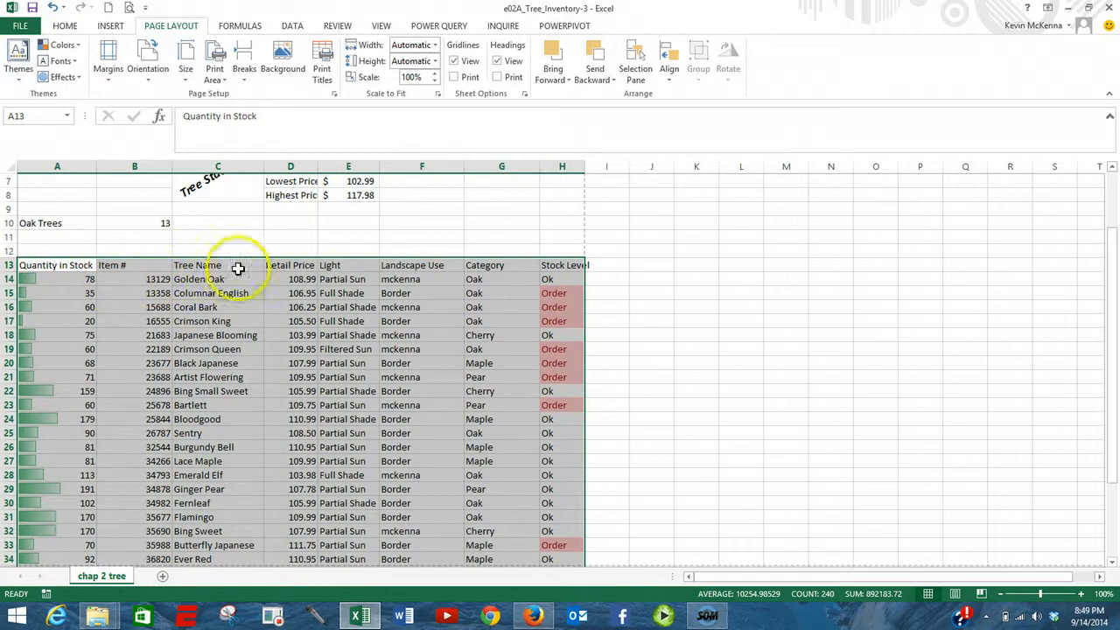
Convert the tree inventory range A13:H42 into a table, using row 13 as its headers
scroll(675, 355, "down", 5)
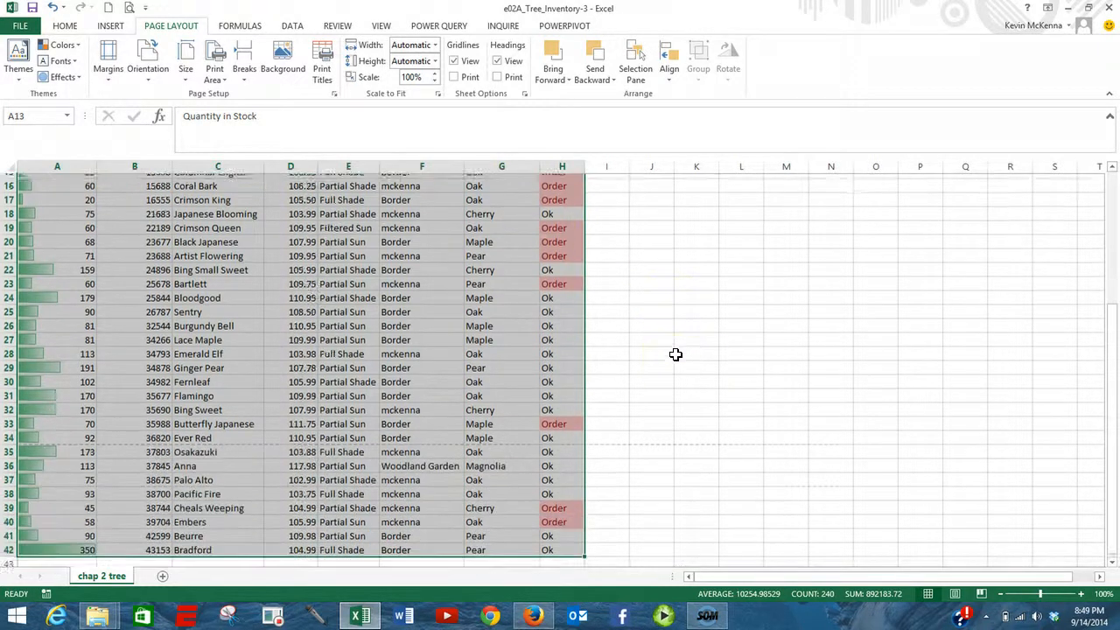
scroll(675, 354, "up", 2)
scroll(675, 354, "up", 2)
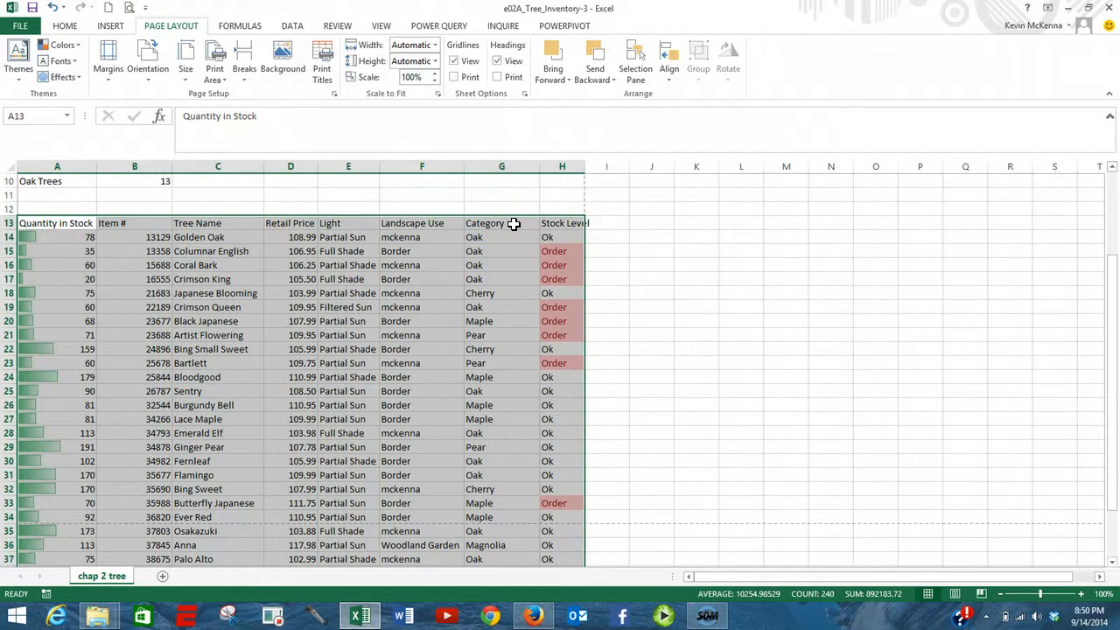
left_click(67, 223)
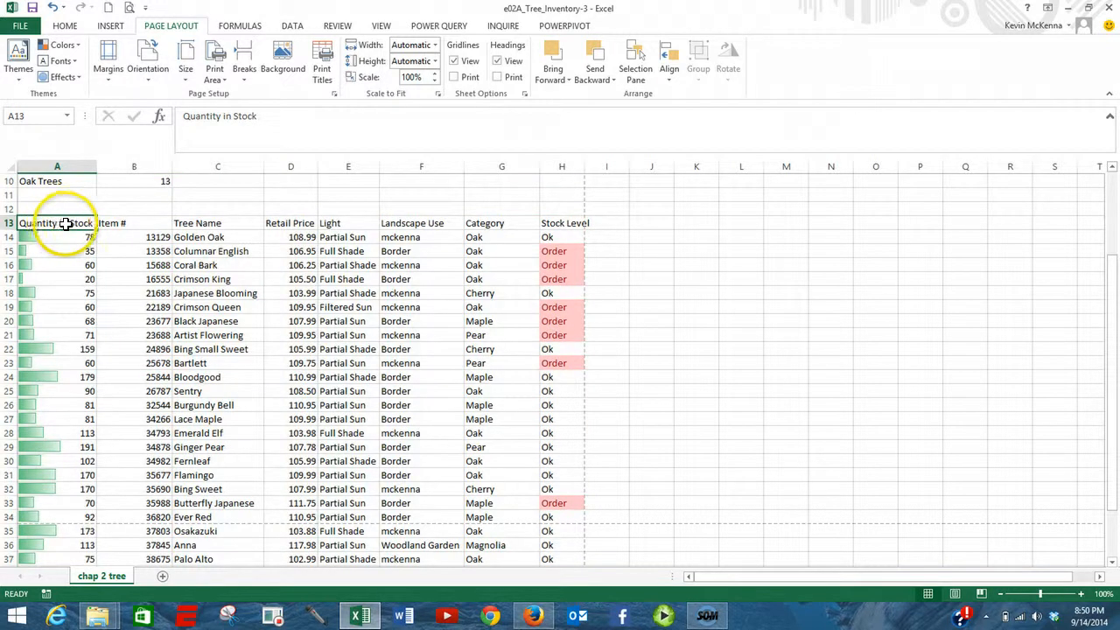
left_click_drag(65, 223, 549, 222)
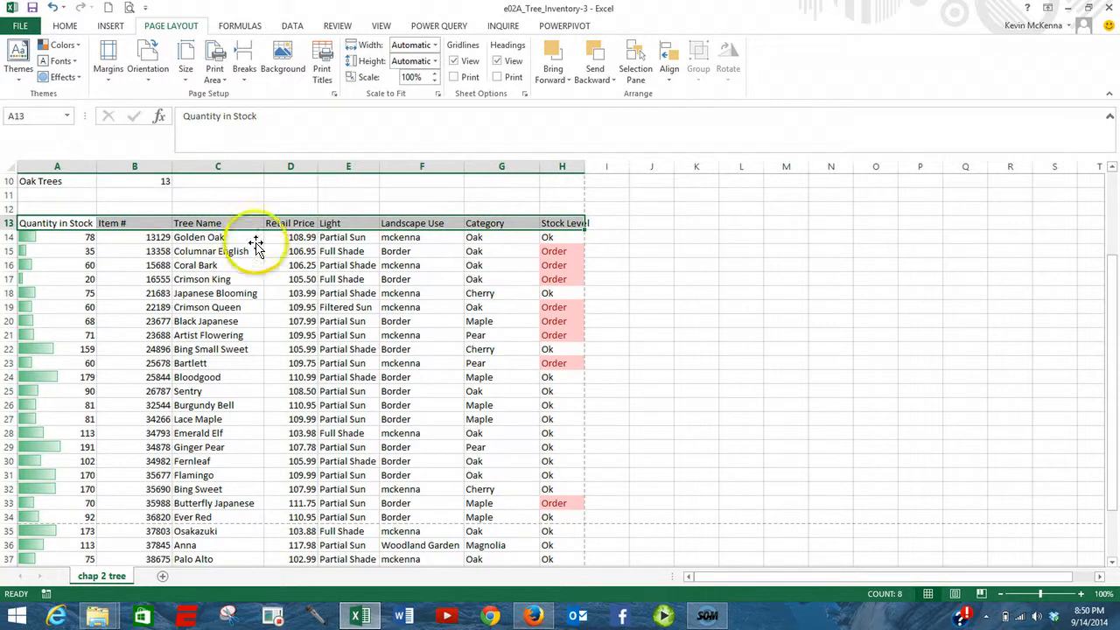
left_click(88, 244)
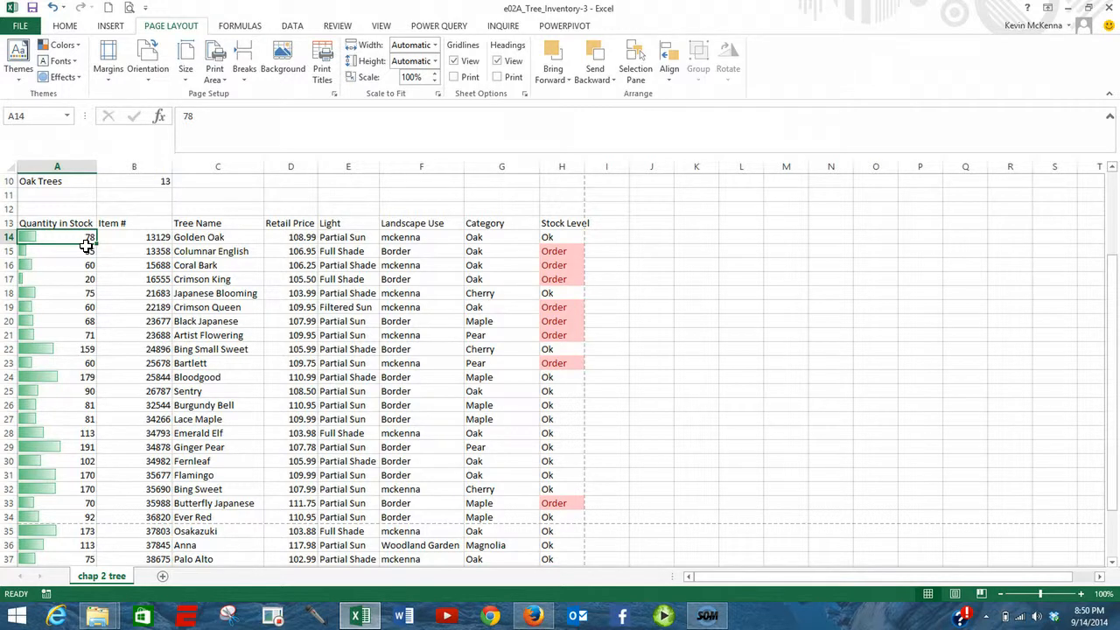
key("ctrl+t")
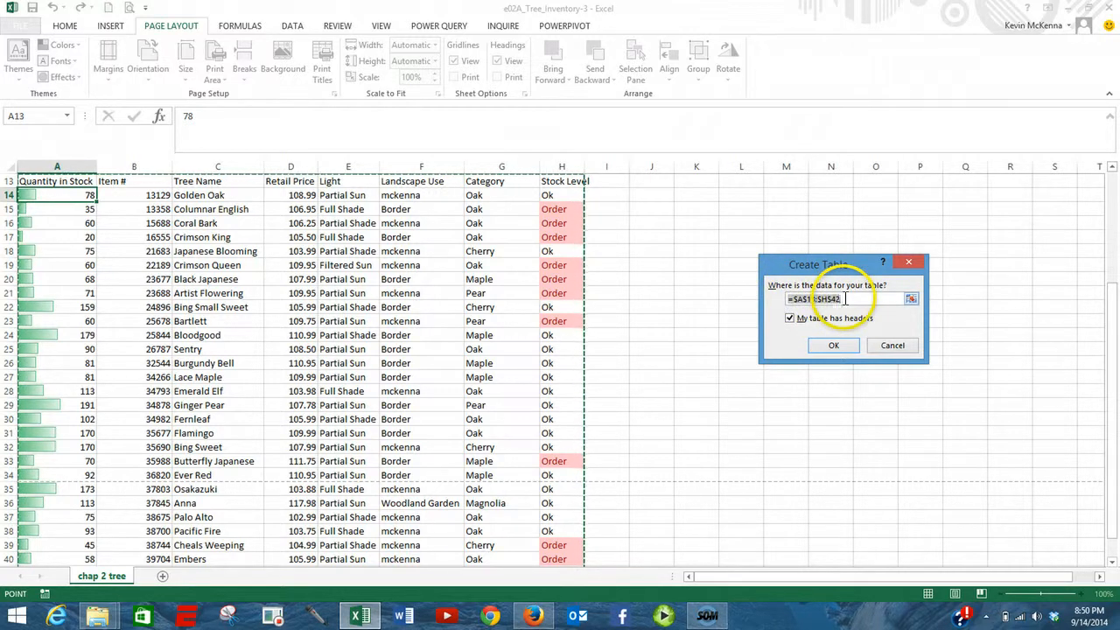
left_click(832, 345)
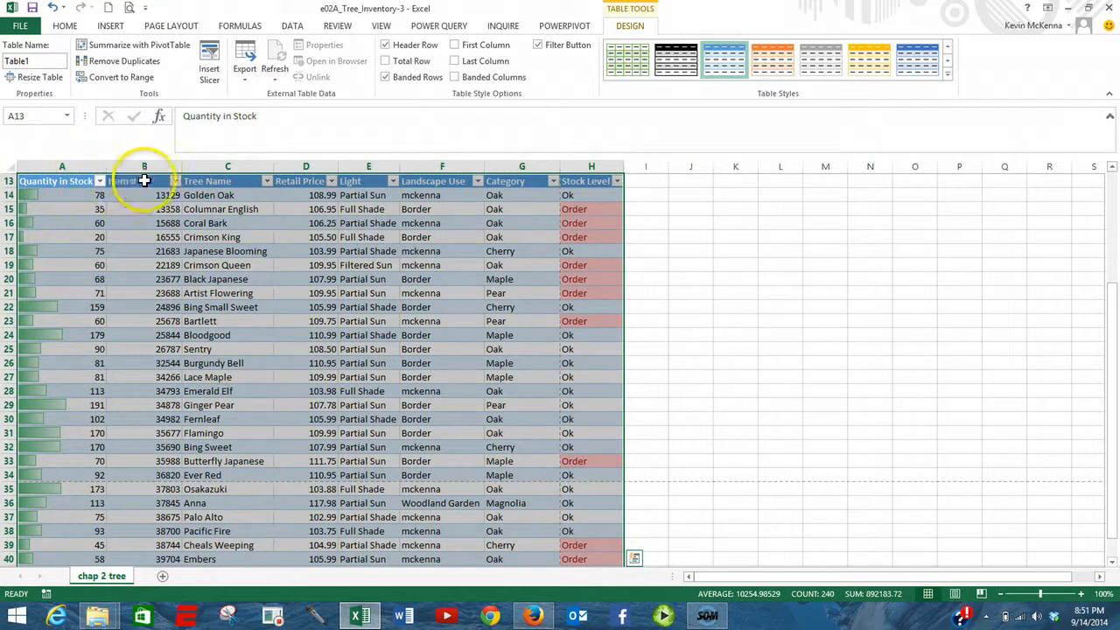
left_click(618, 182)
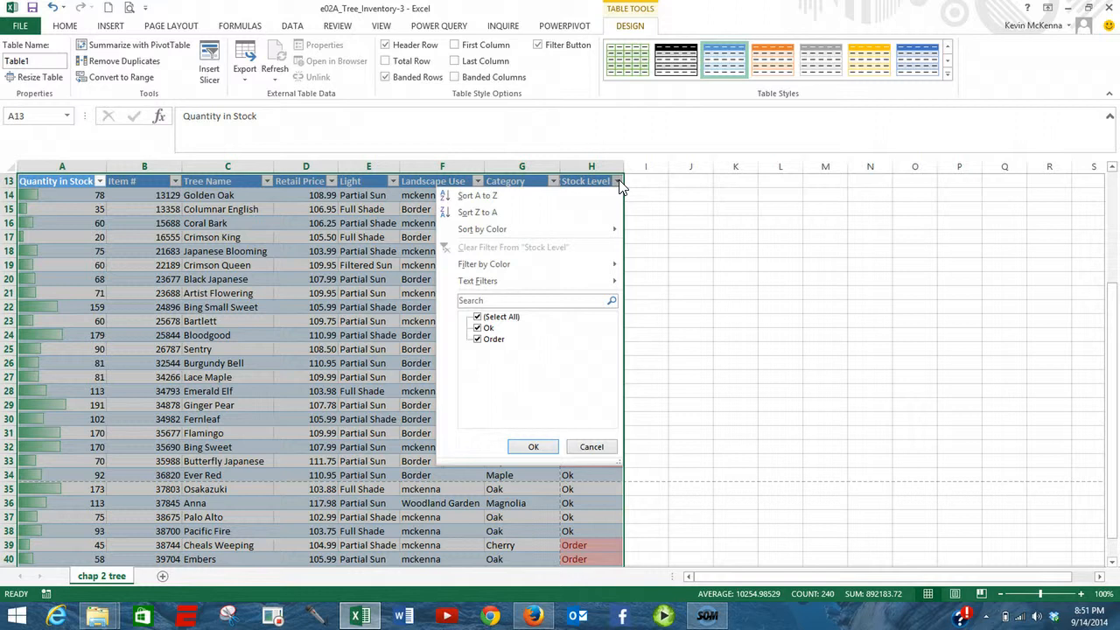
left_click(619, 184)
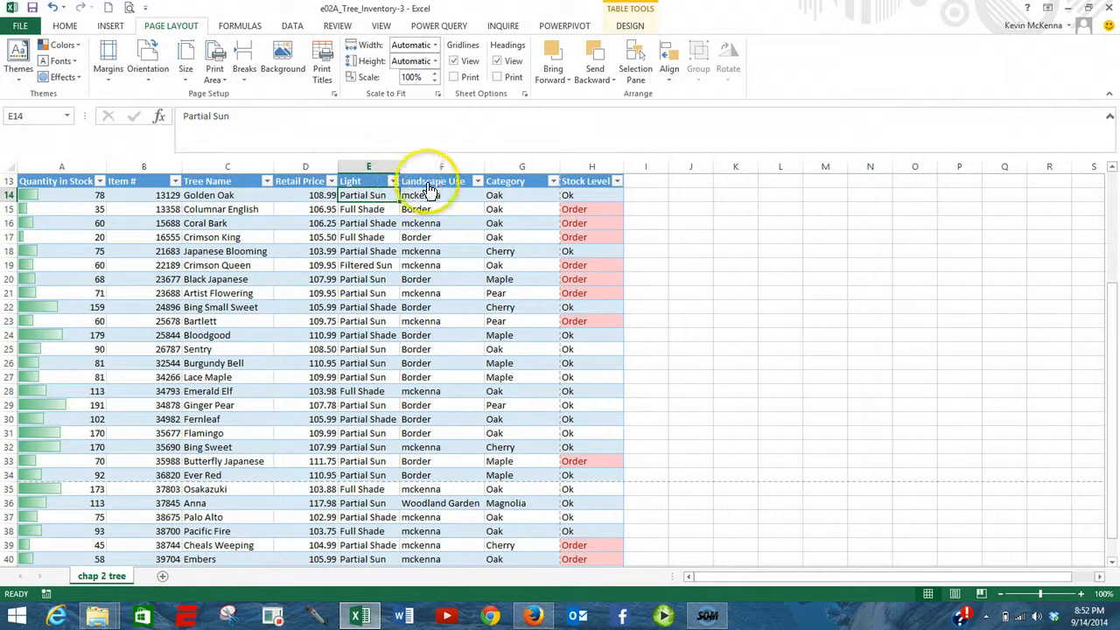
Filter the table's Category column to show only Oak
left_click(554, 181)
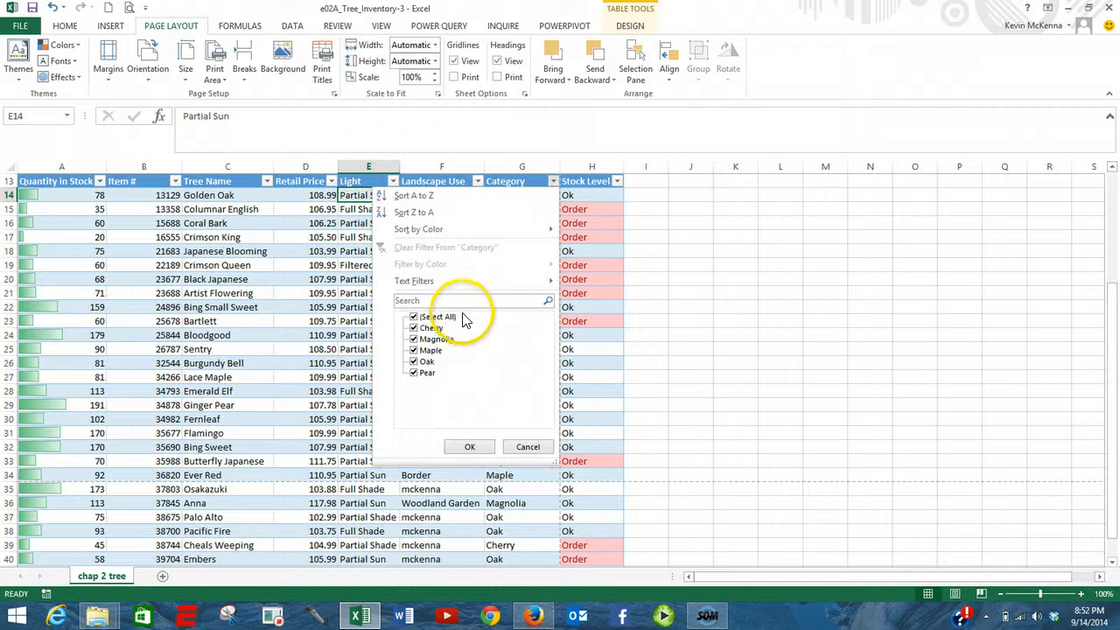
left_click(416, 320)
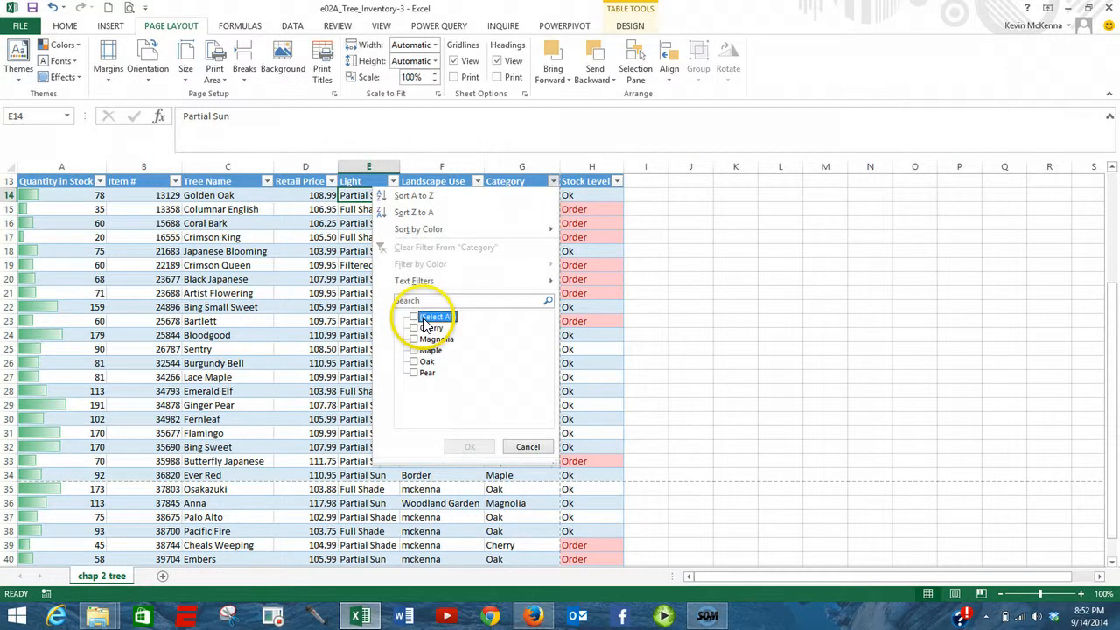
left_click(418, 366)
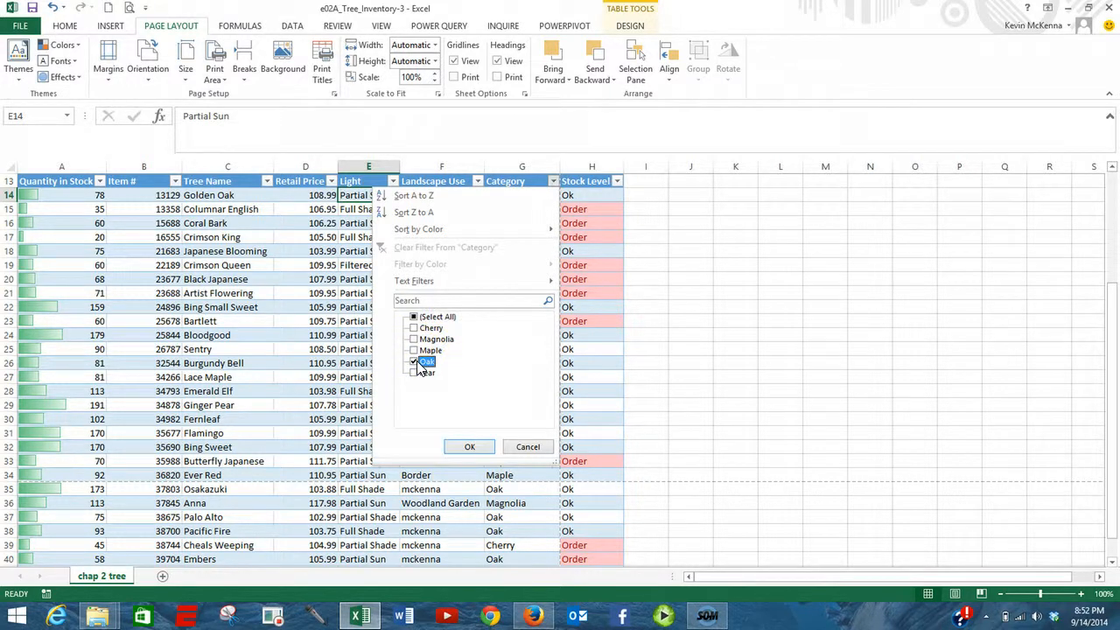
left_click(470, 447)
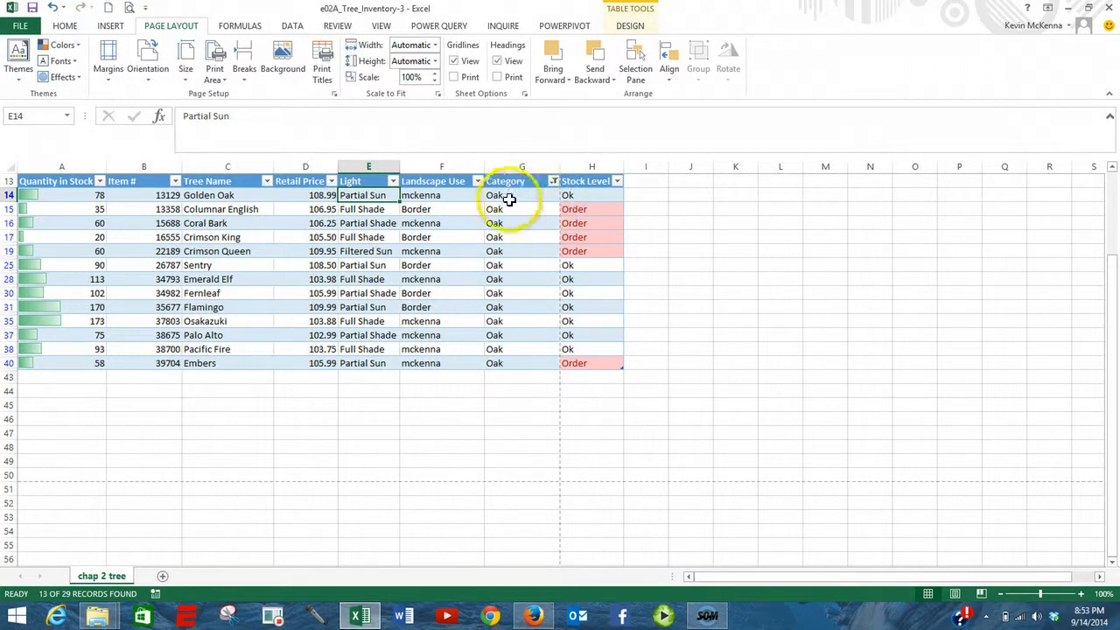
Clear the Oak filter from the Category column
mouse_move(558, 191)
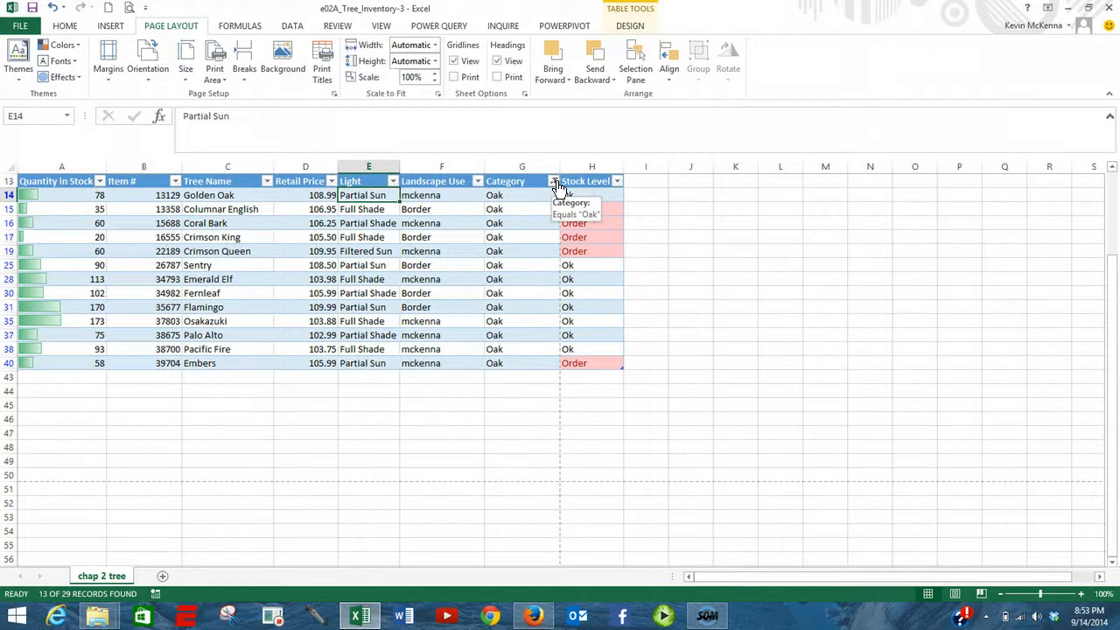
left_click(553, 181)
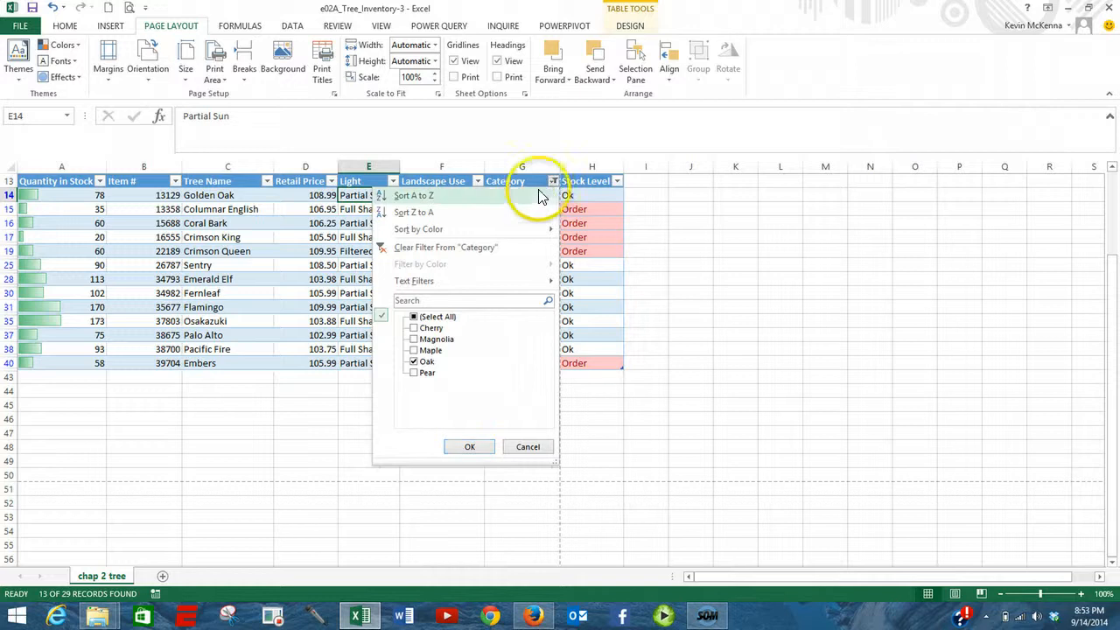
left_click(468, 256)
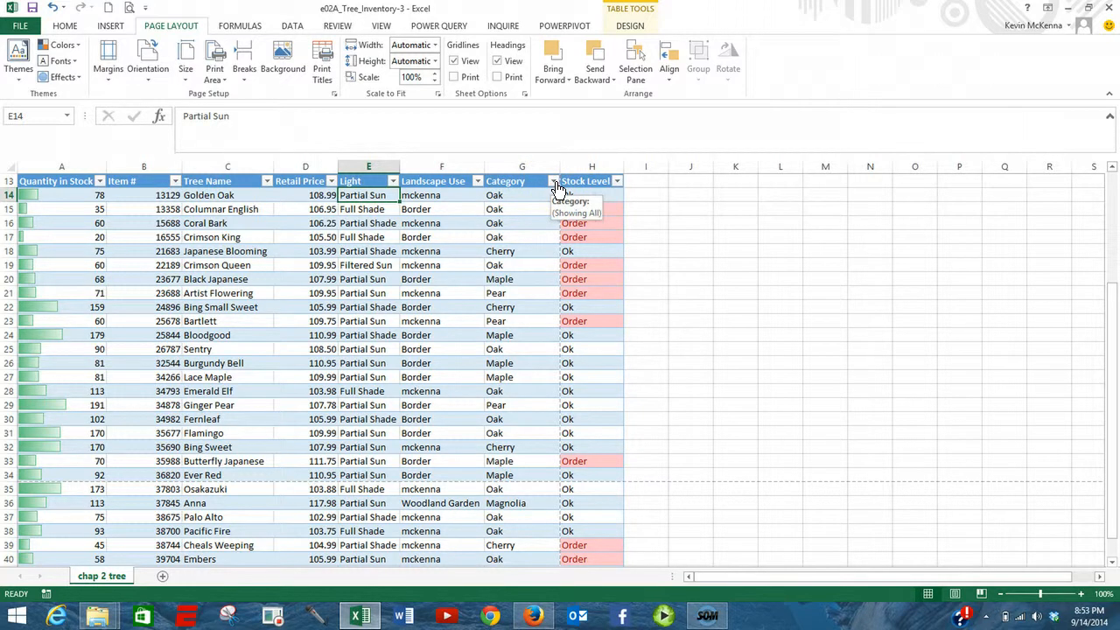
Filter the Category column to show only Cherry and Pear
left_click(554, 182)
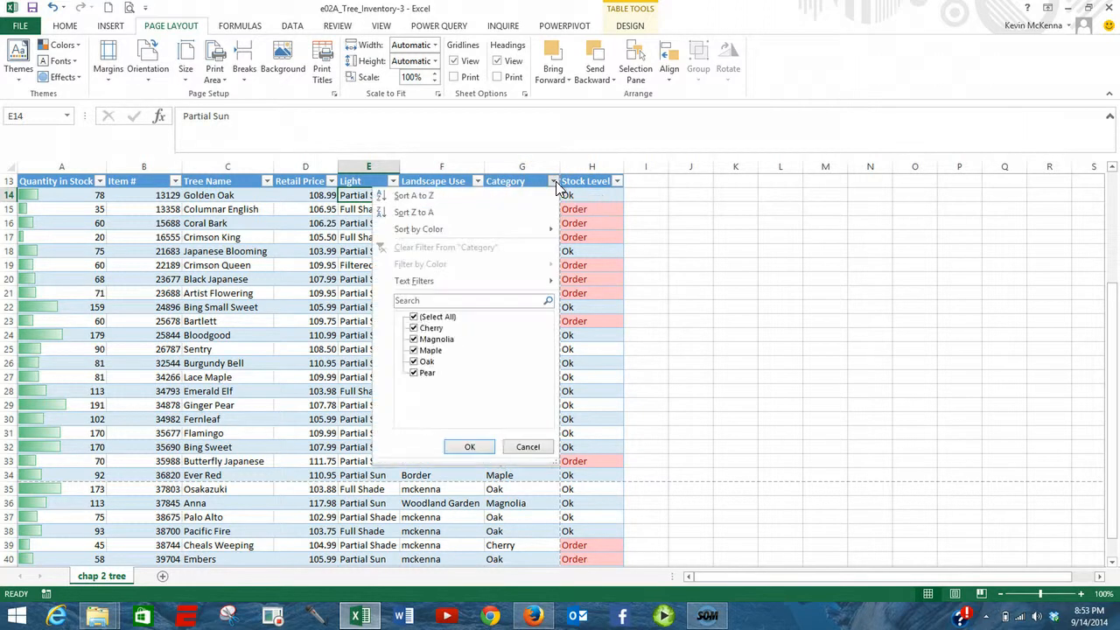
left_click(414, 318)
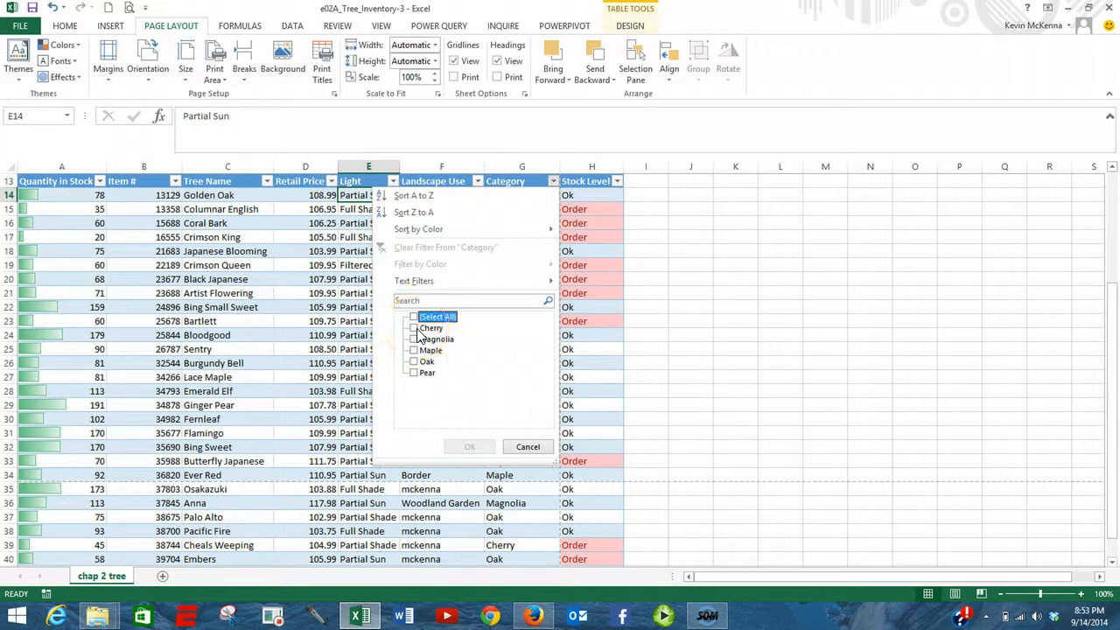
left_click(416, 330)
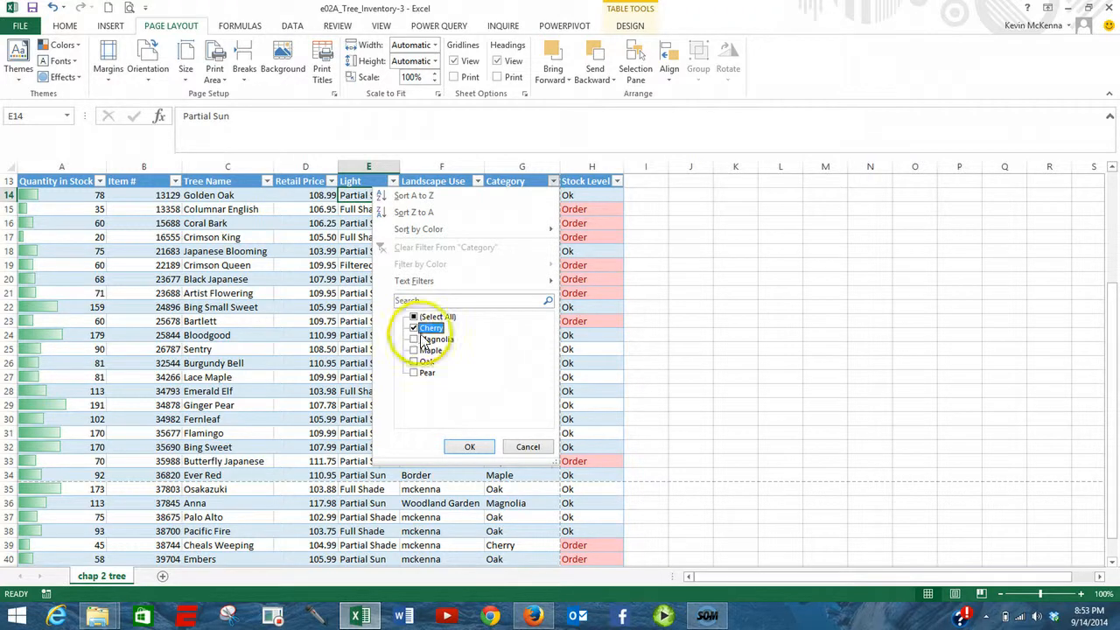
left_click(417, 375)
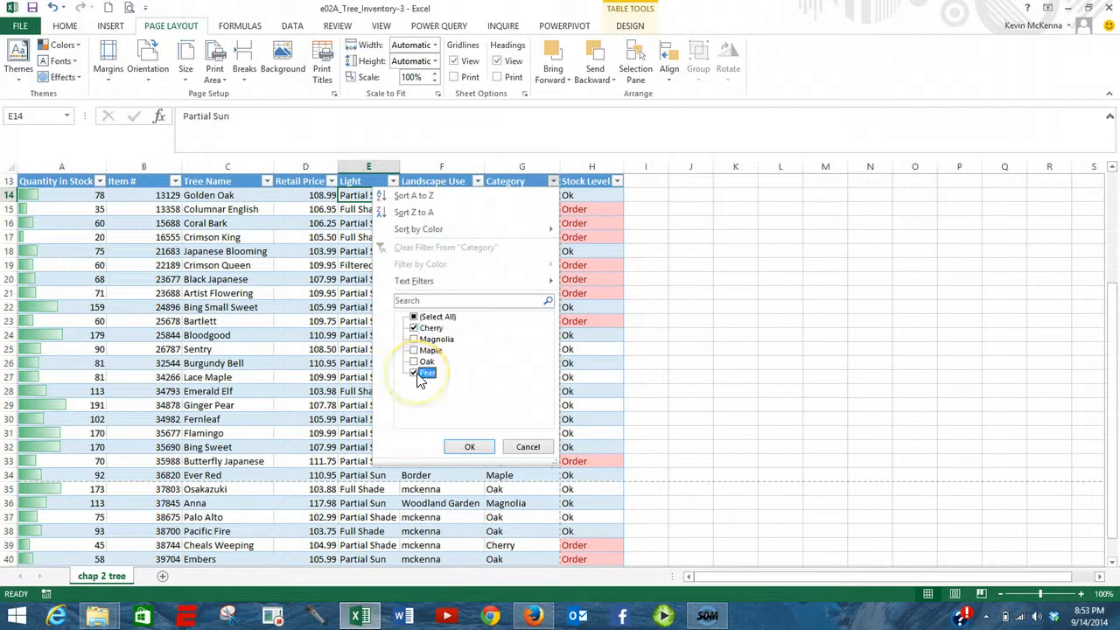
left_click(470, 447)
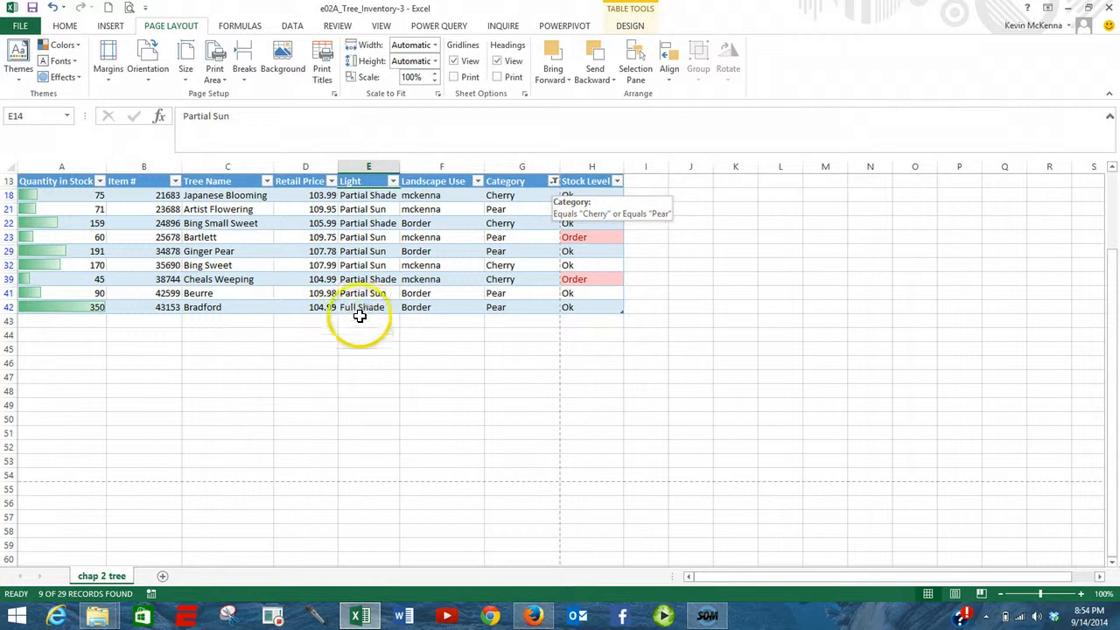
Add a total row to the end of the tree inventory table
left_click(372, 210)
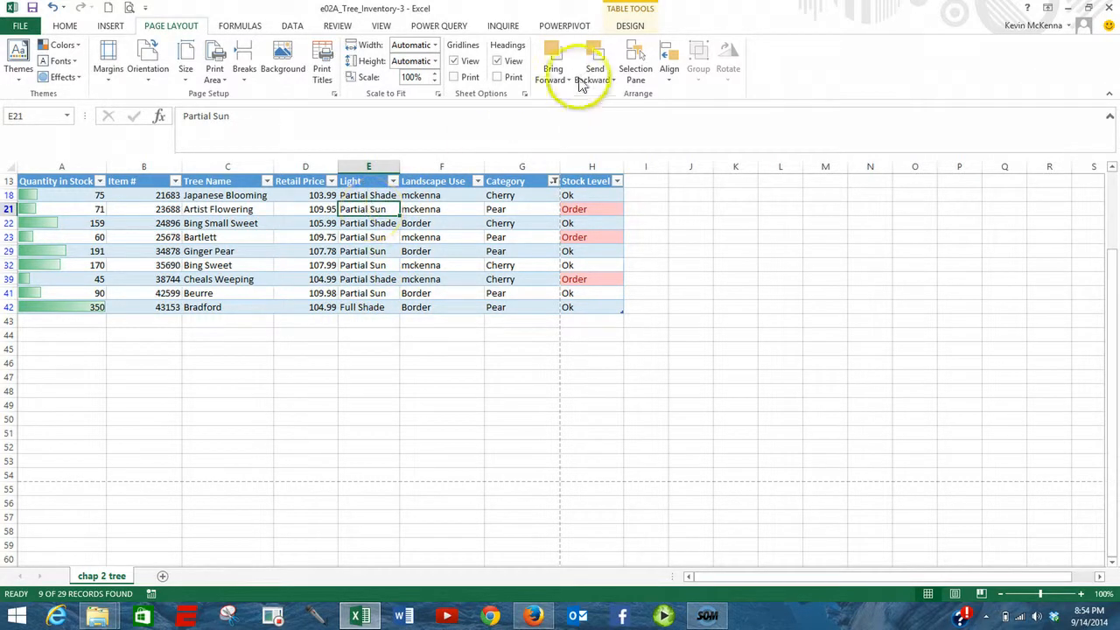
left_click(629, 26)
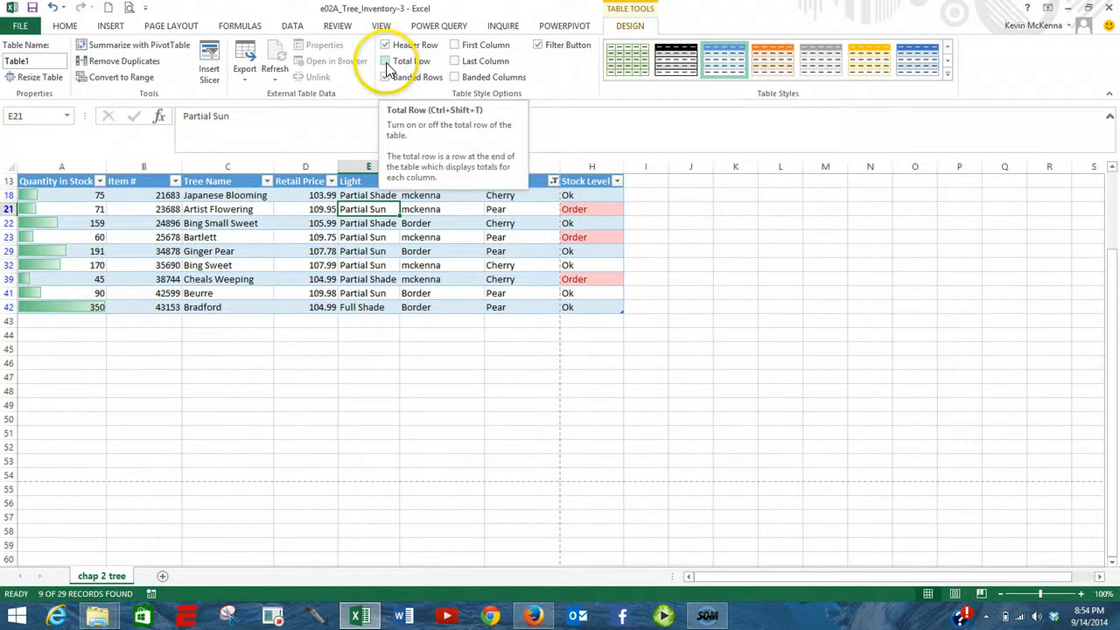
left_click(386, 63)
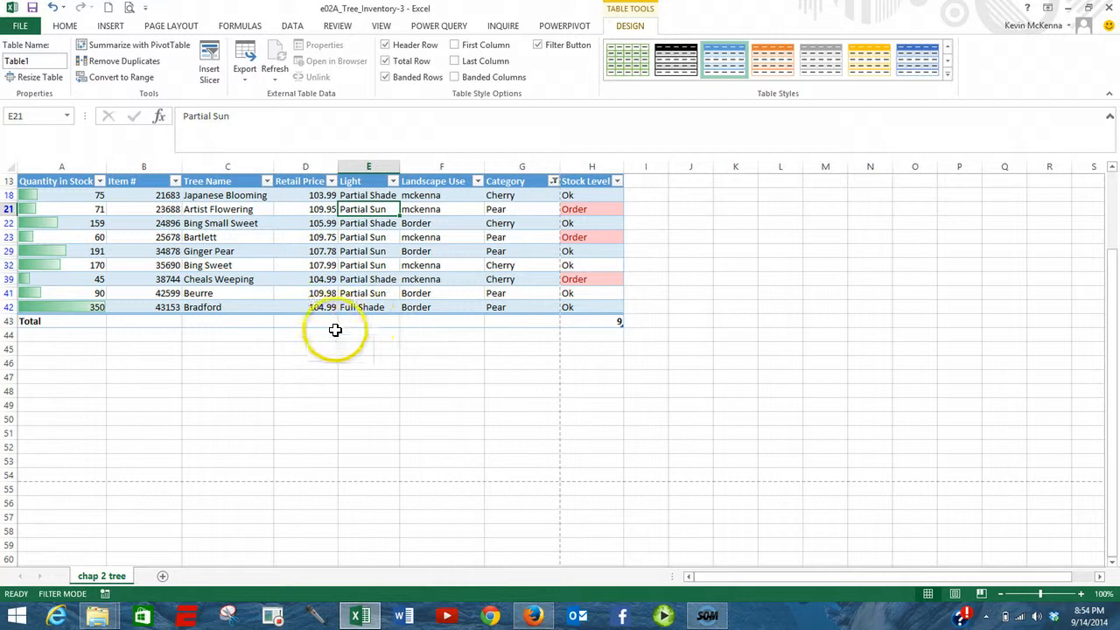
Set the total row's Quantity in Stock cell to calculate the Sum
left_click(92, 322)
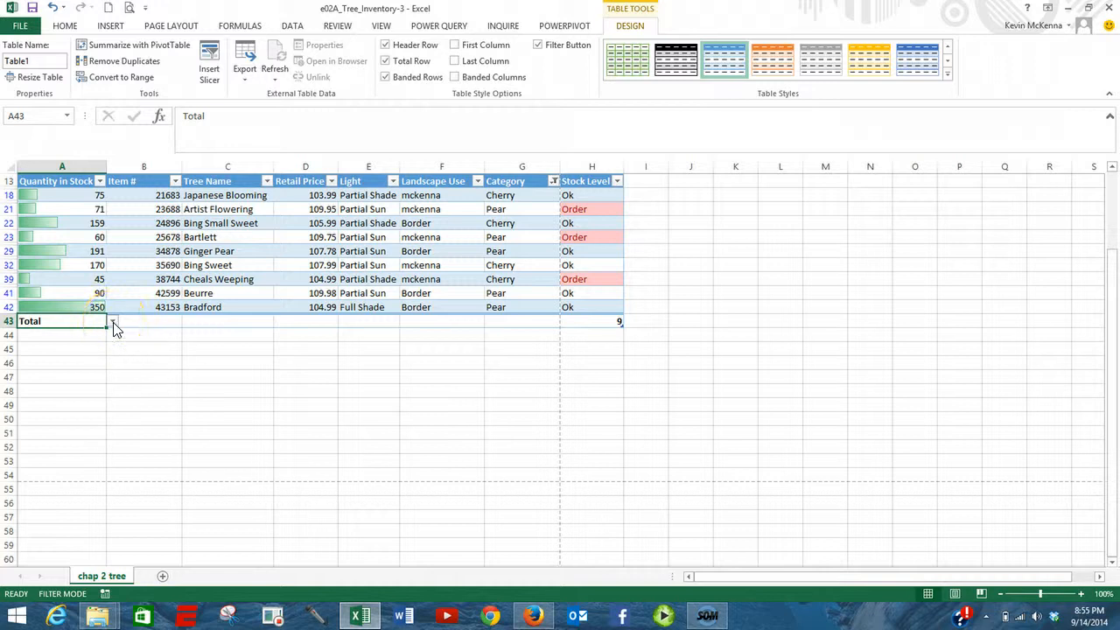
left_click(113, 324)
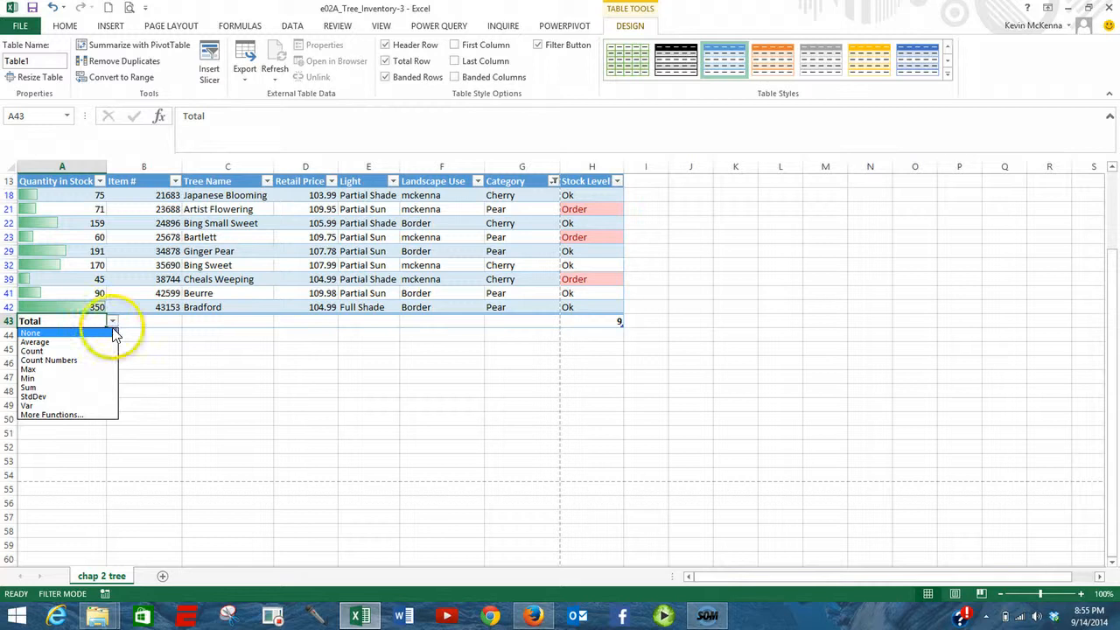
left_click(87, 391)
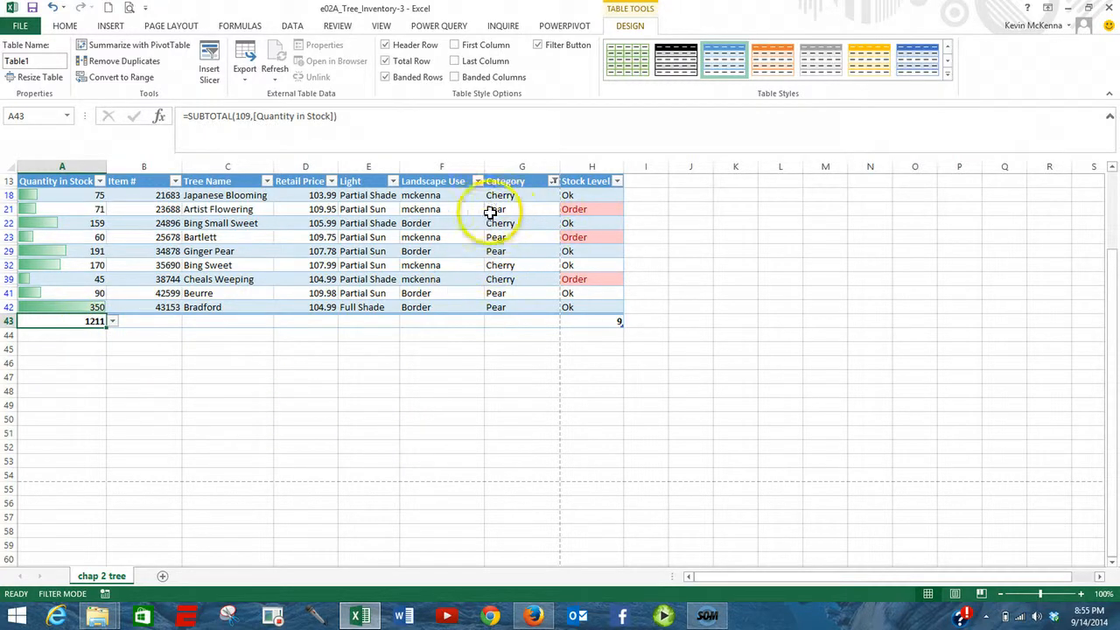
Clear the Cherry and Pear filter from the Category column and check the total row
left_click(553, 182)
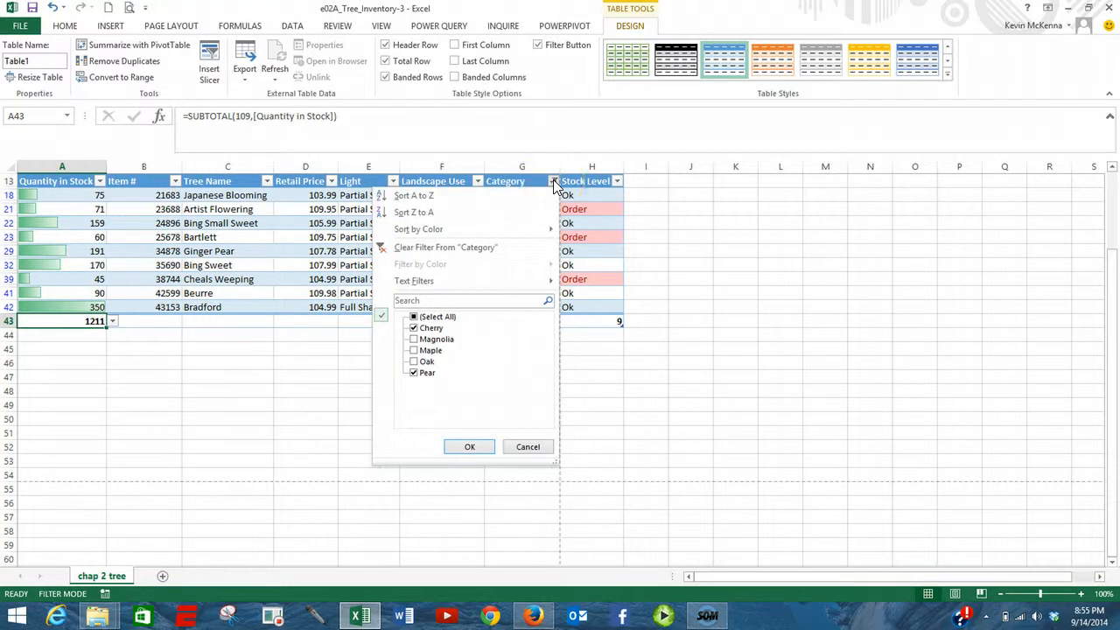
left_click(478, 248)
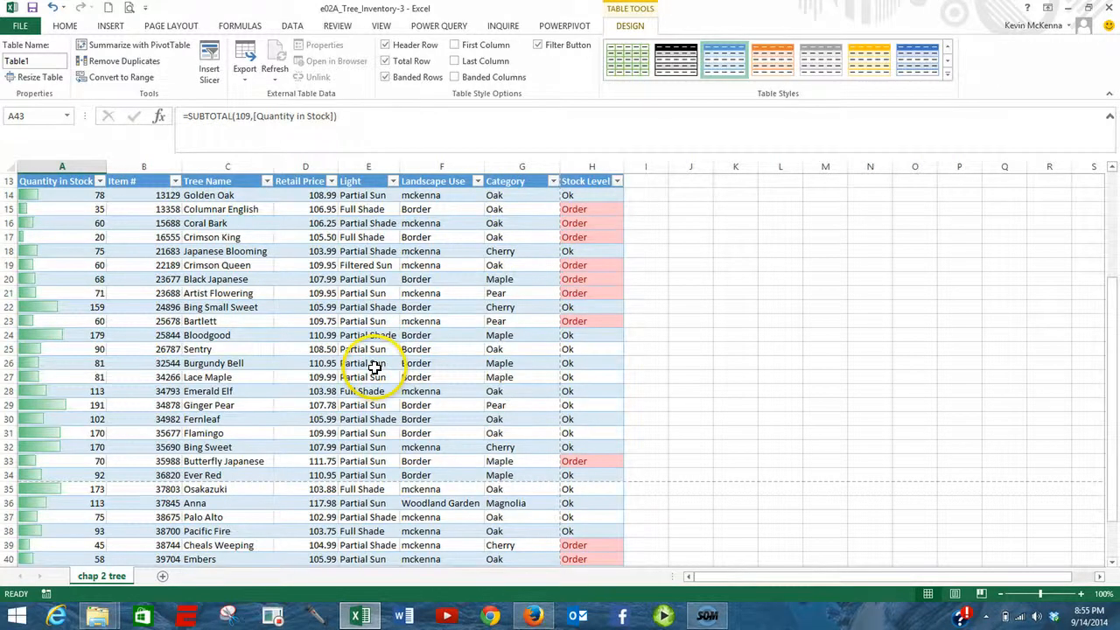
scroll(374, 366, "down", 4)
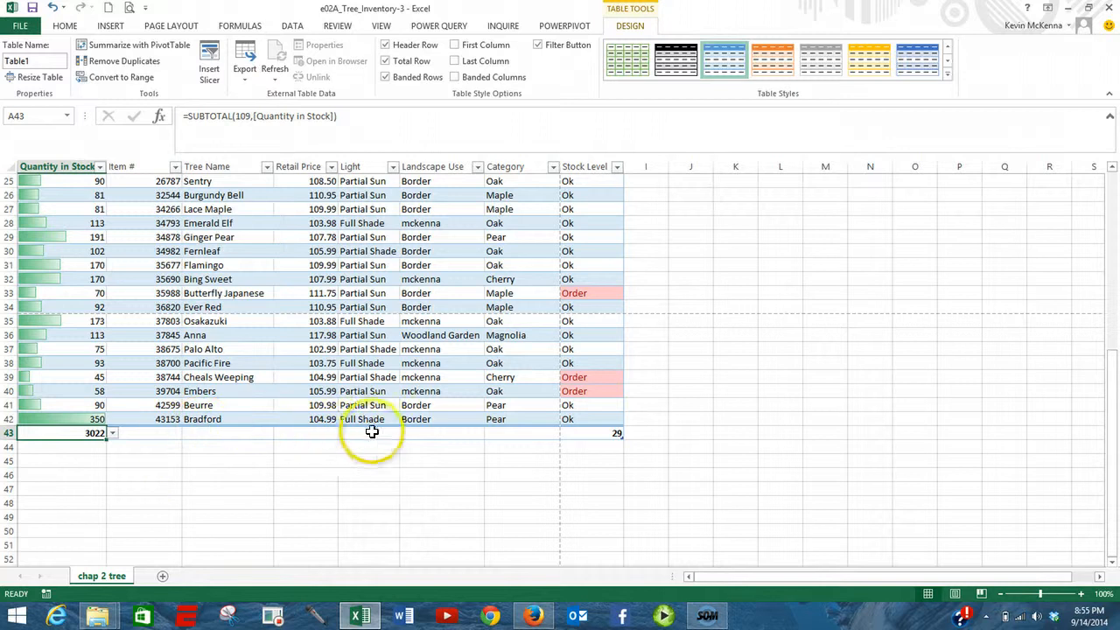
scroll(704, 355, "up", 1)
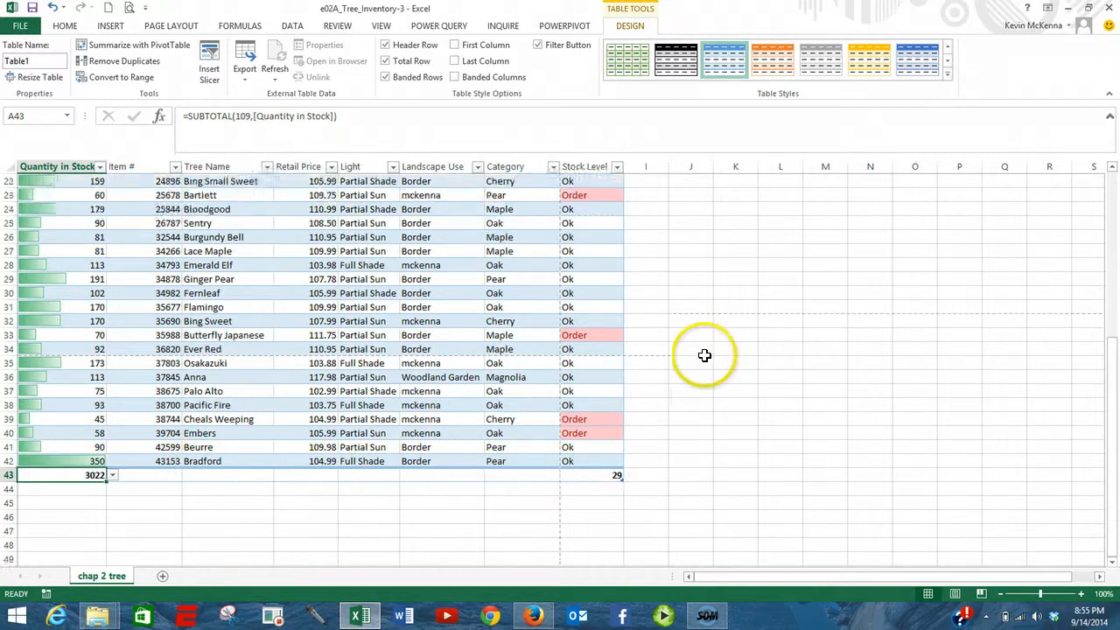
Filter the tree inventory table's Category column to show only Maple
scroll(704, 355, "up", 7)
scroll(704, 352, "down", 2)
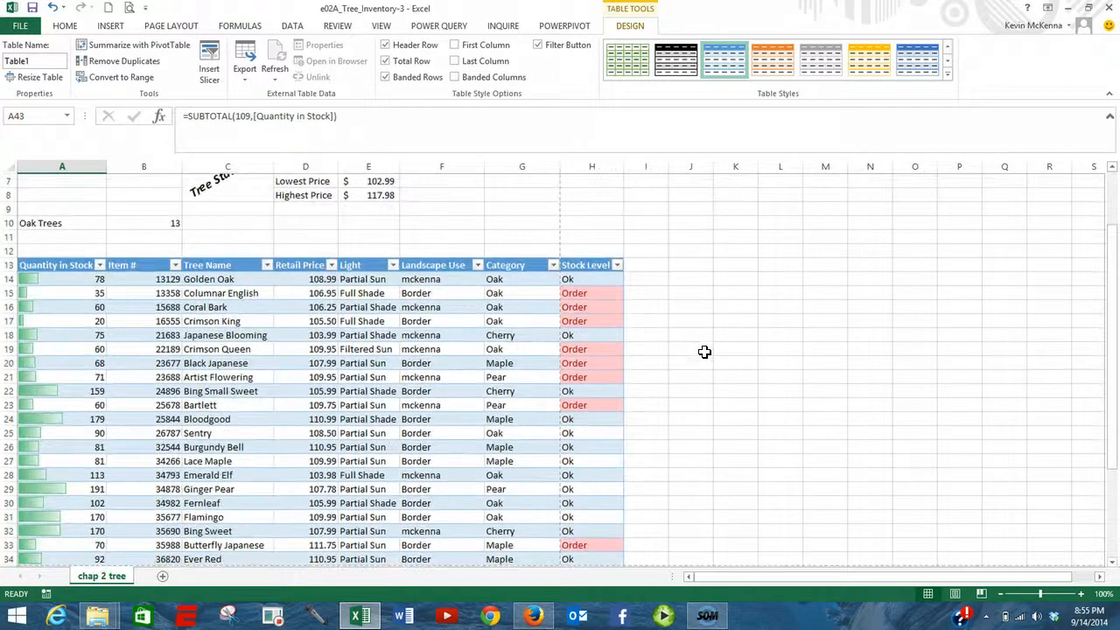
scroll(704, 351, "down", 1)
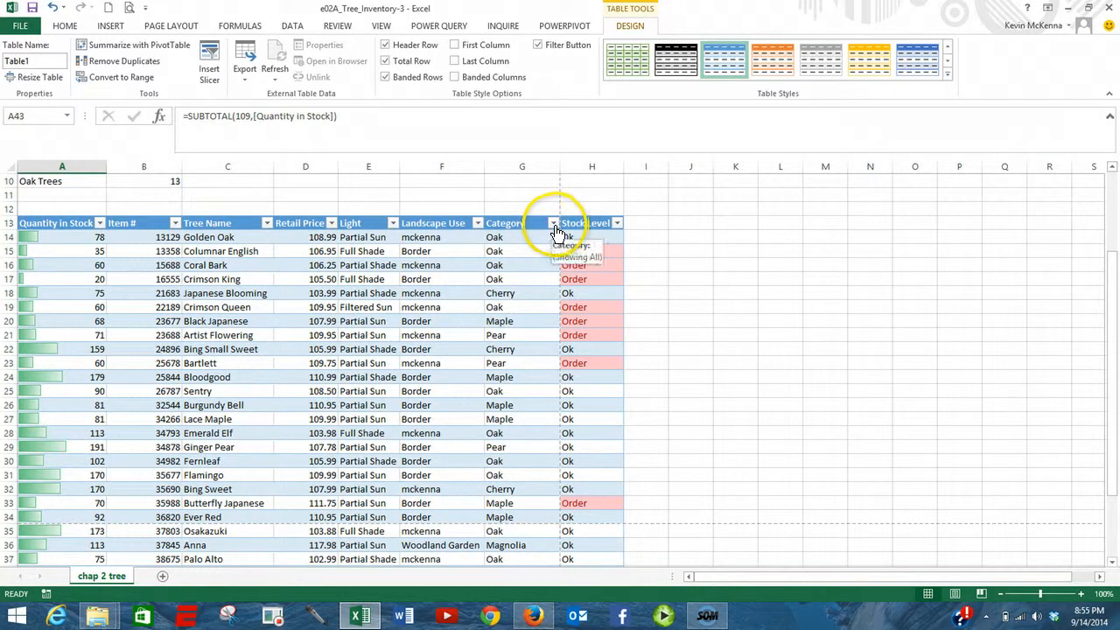
left_click(554, 225)
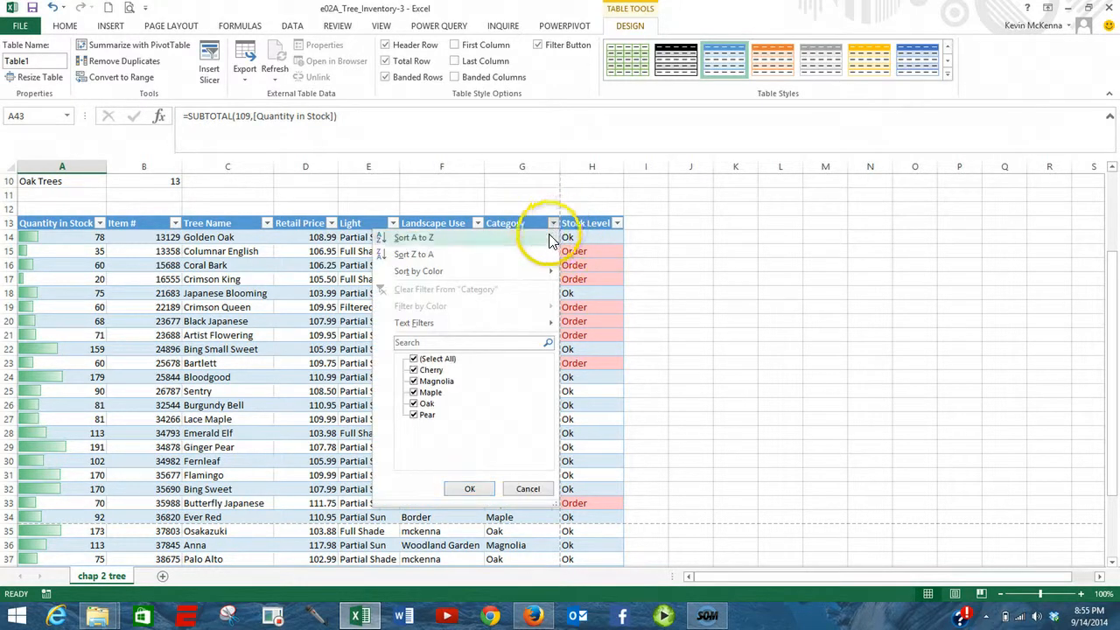
left_click(415, 359)
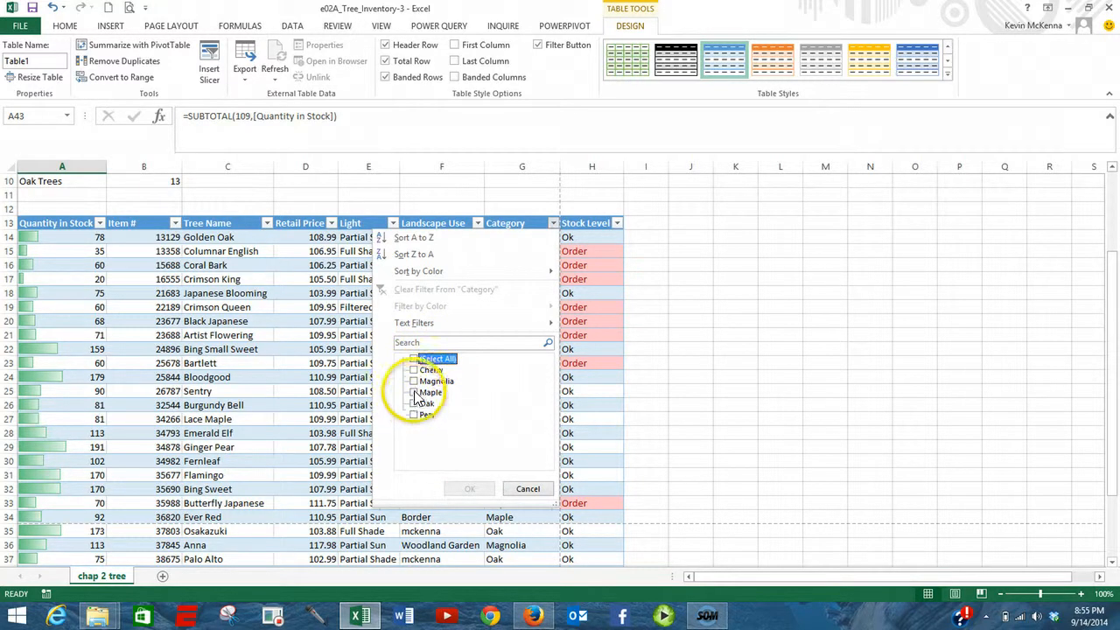
left_click(415, 394)
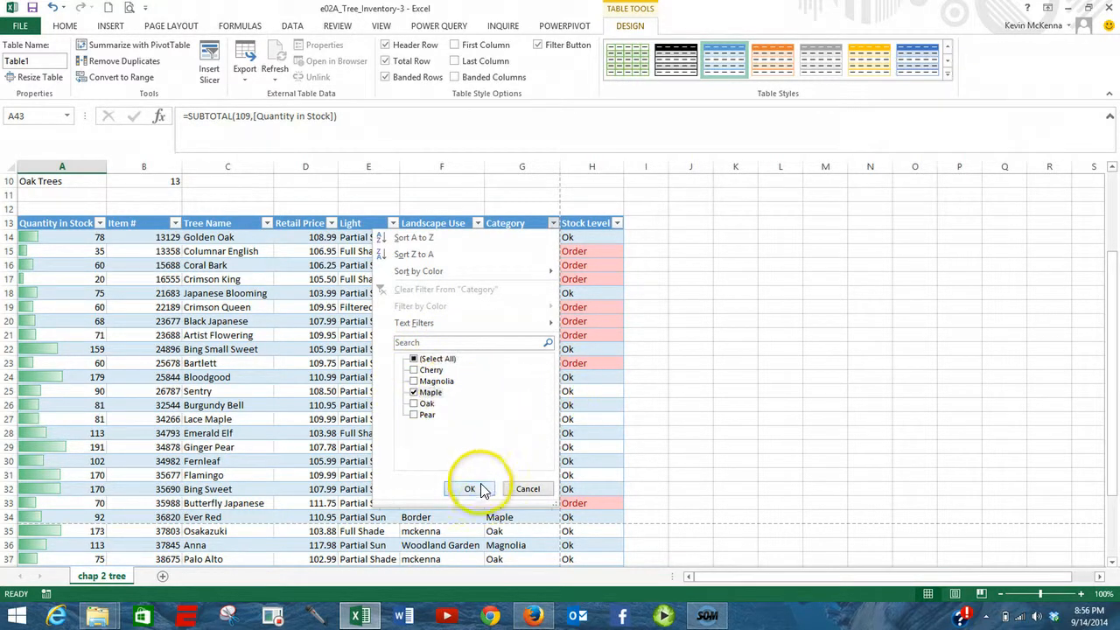
left_click(470, 489)
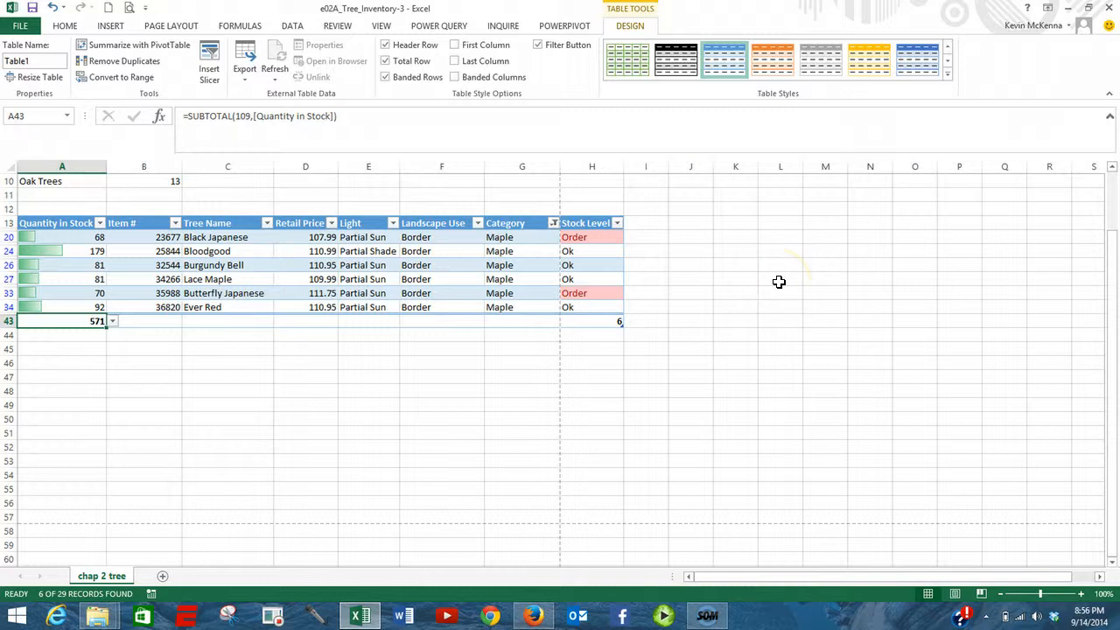
Sort the filtered Maple rows by Tree Name from A to Z
scroll(778, 281, "up", 1)
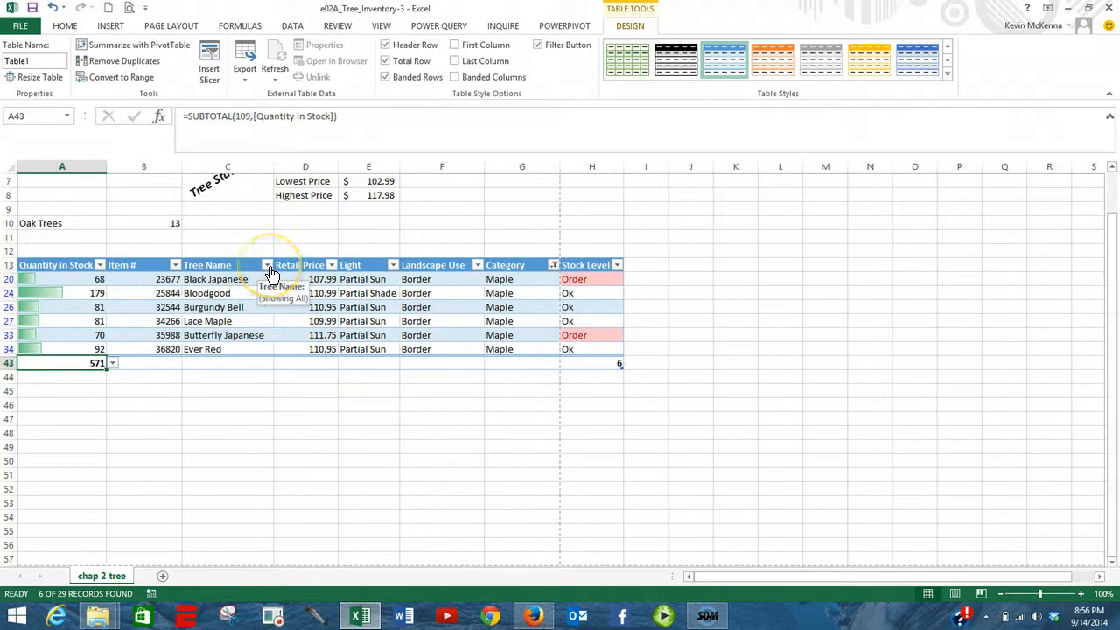
left_click(266, 266)
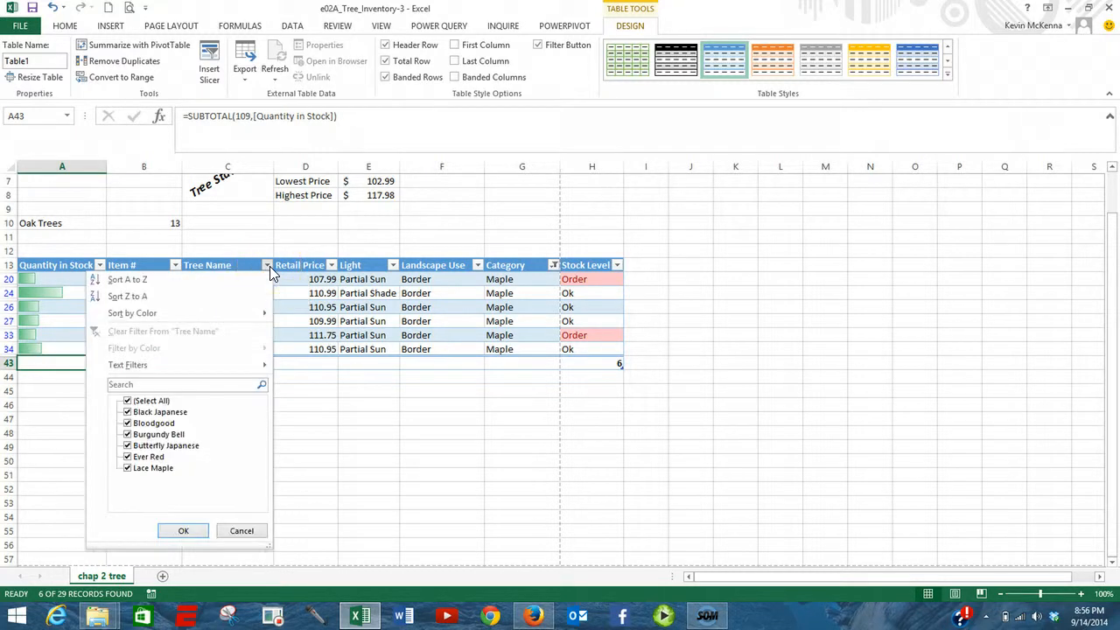
left_click(139, 282)
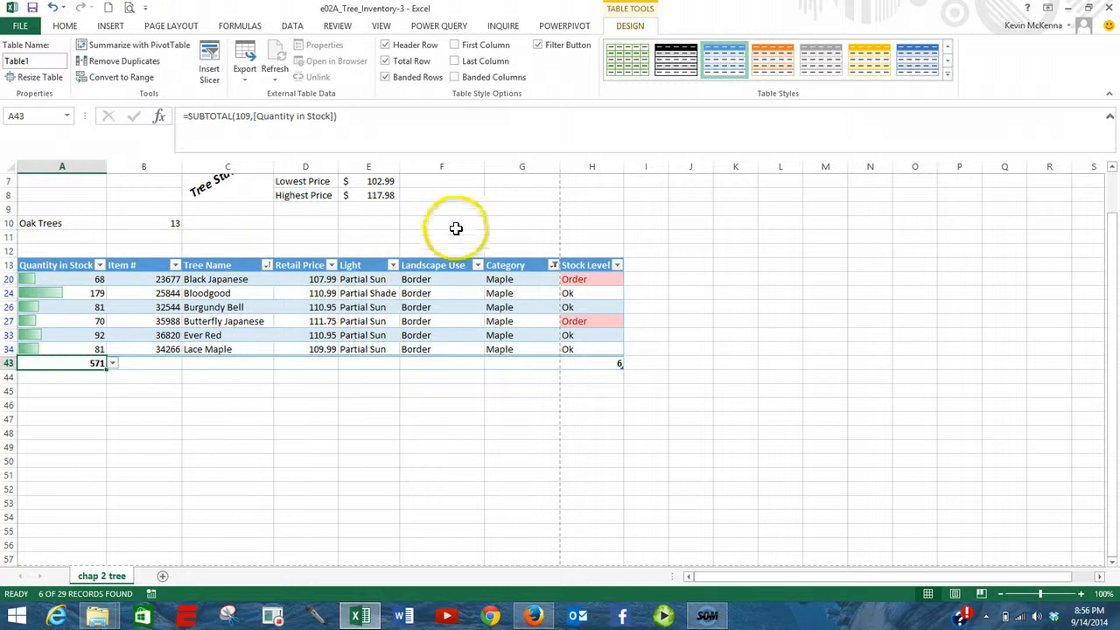
Remove the total row from the tree inventory table and convert the table to a normal range
scroll(493, 222, "up", 1)
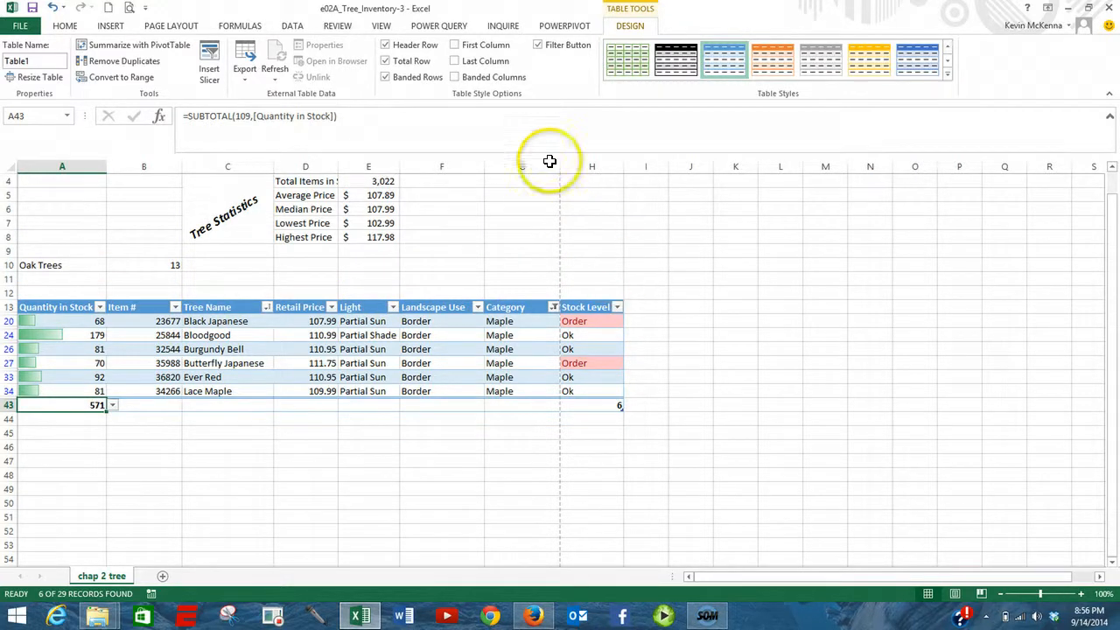
left_click(386, 61)
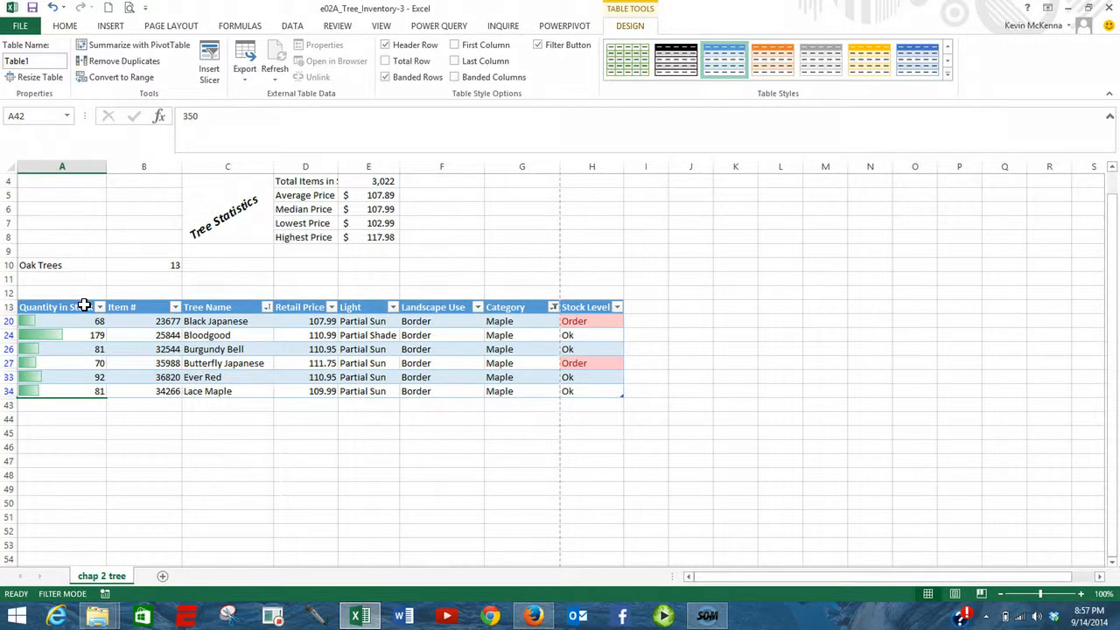
left_click(111, 78)
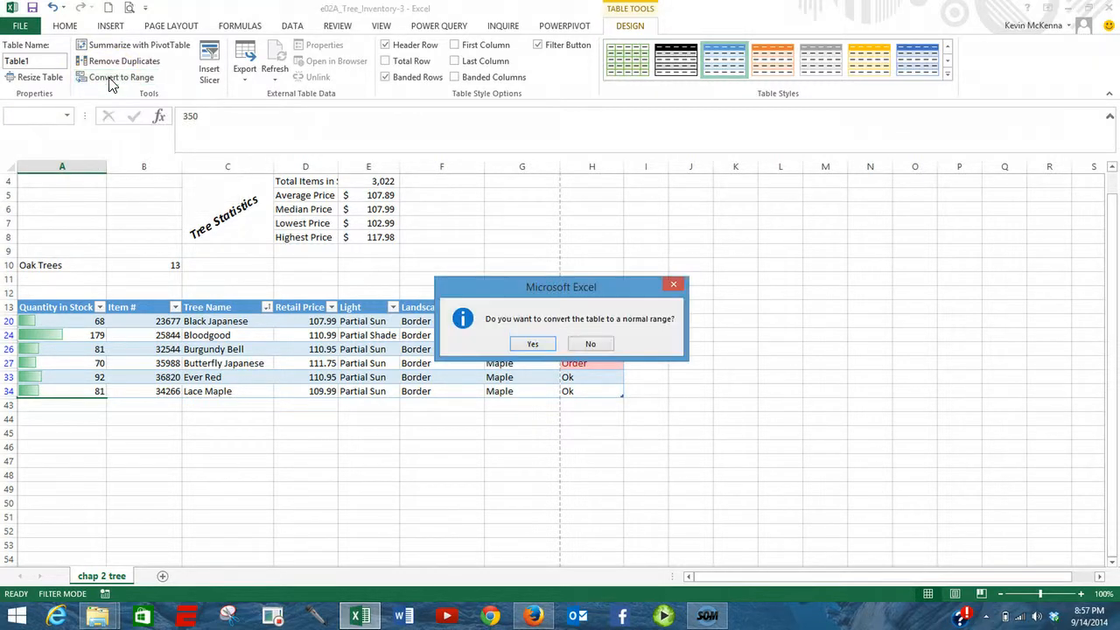
left_click(534, 345)
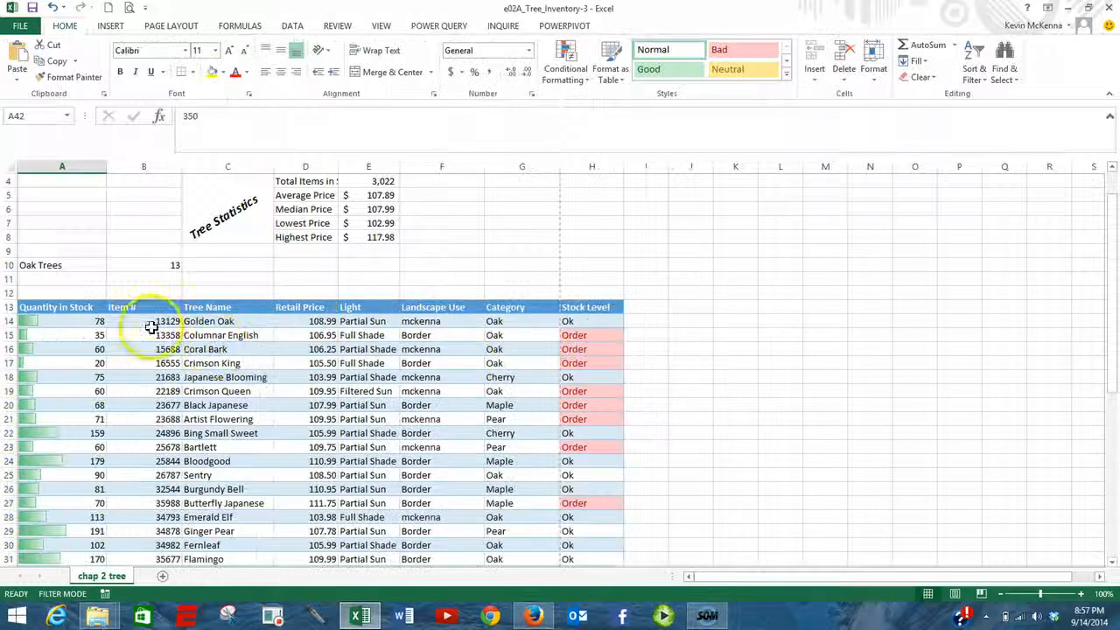